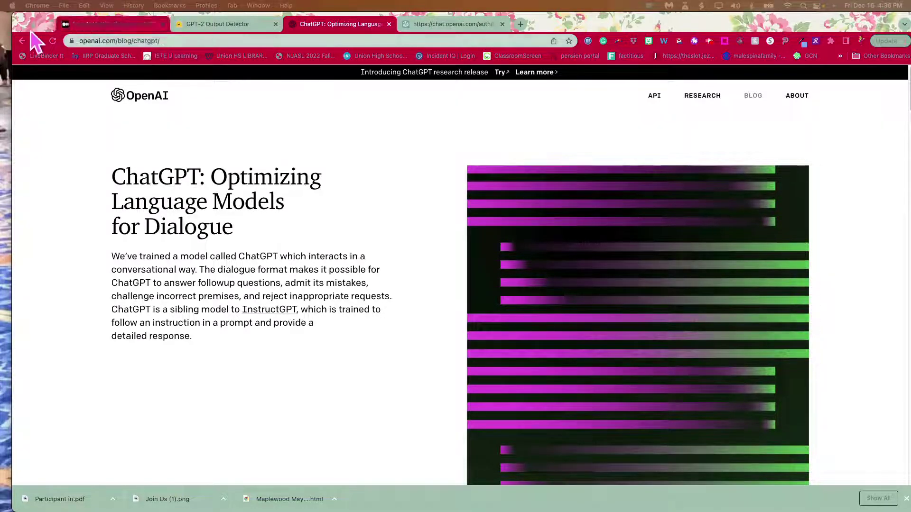
Scroll down the empty ChatGPT start page listing Examples, Capabilities and Limitations
scroll(303, 206, down, 6)
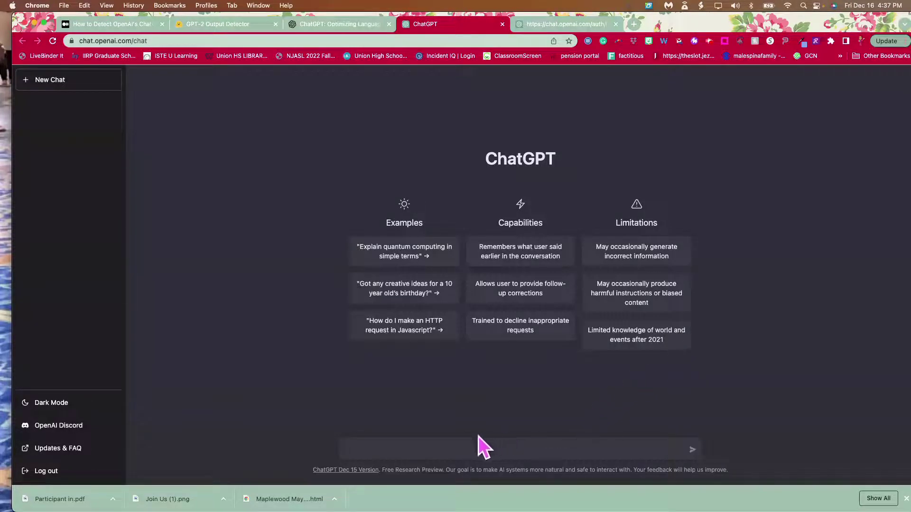
Send ChatGPT the prompt 'Write a 5 paragraph essay on Manifest Destiny and its impact on America'
click(458, 446)
text(Write a 5 paragraph)
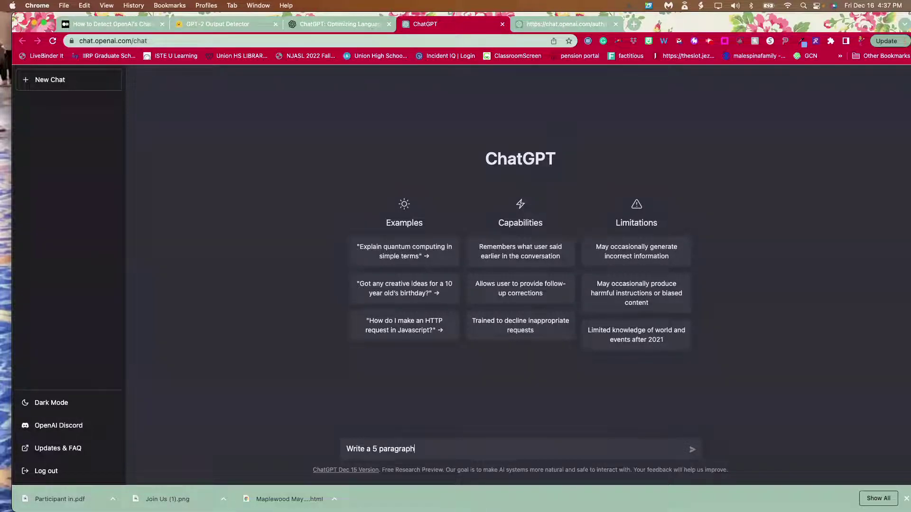
text( essay on Manifest Destiny )
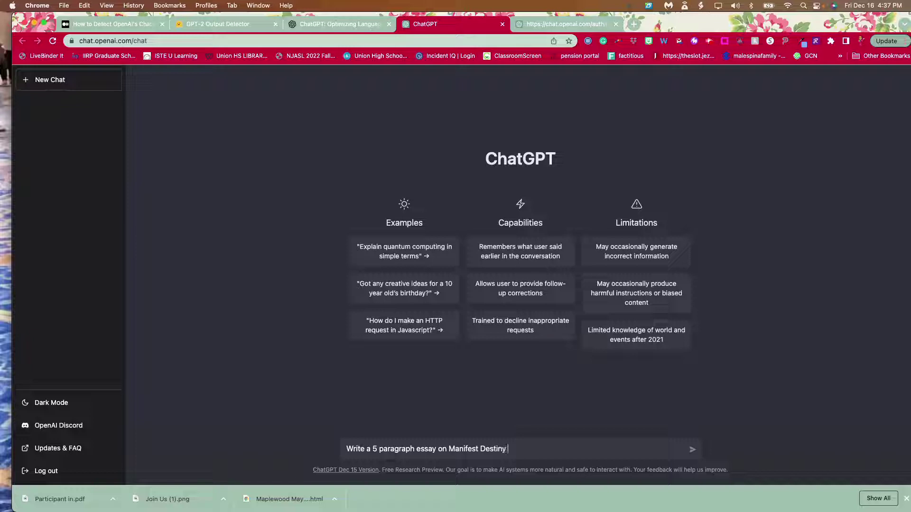
text(and its im)
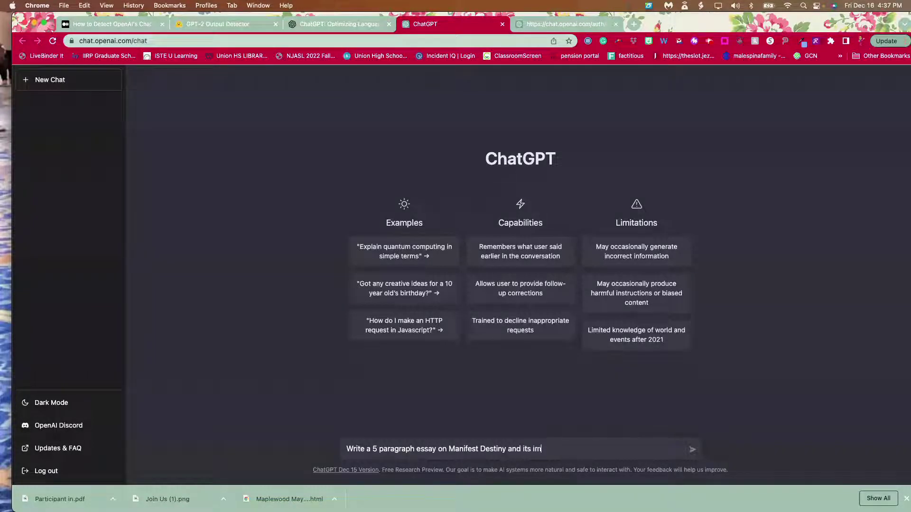
text(pact on America)
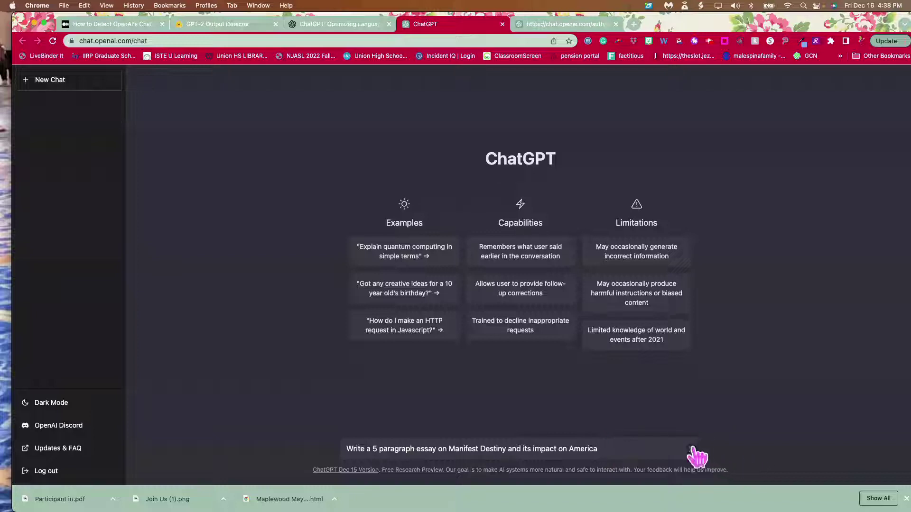
click(691, 449)
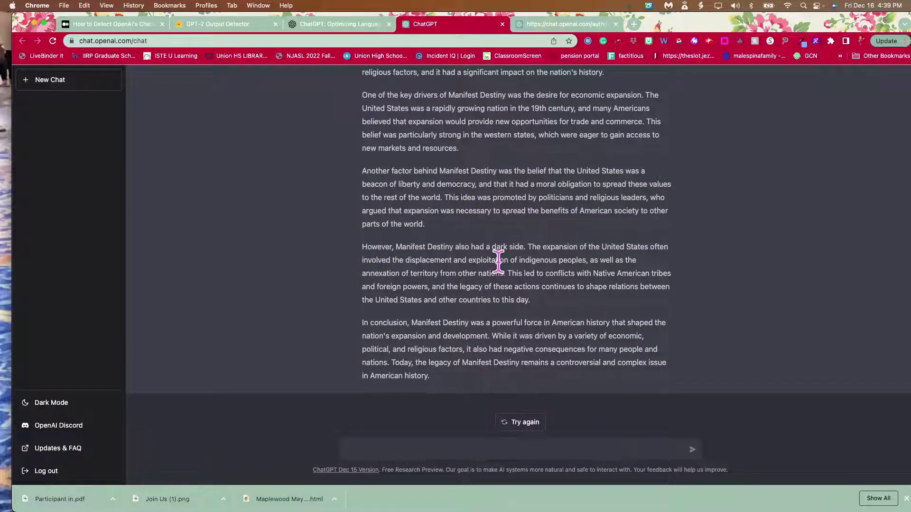
scroll(499, 260, up, 1)
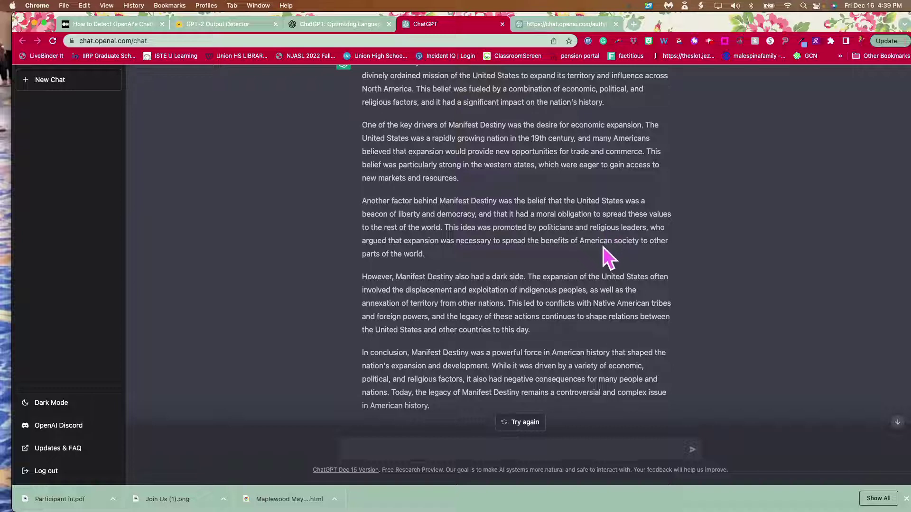
scroll(603, 245, up, 1)
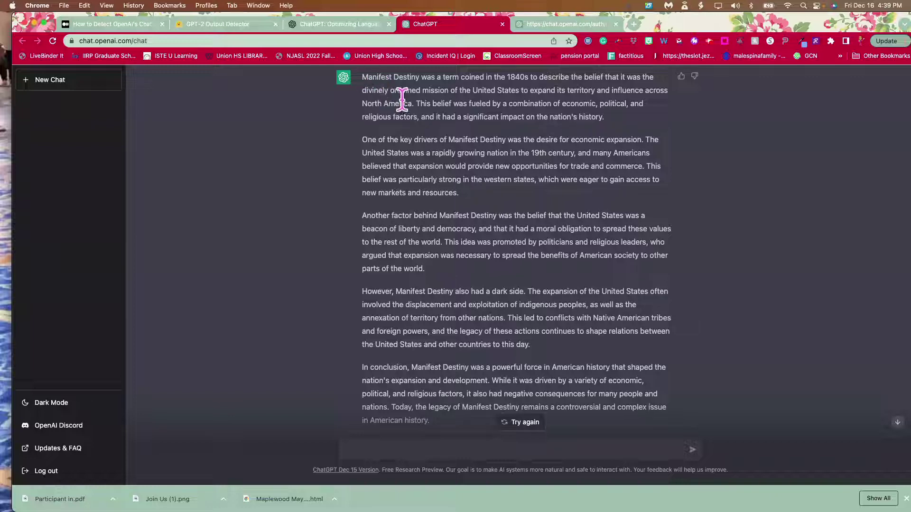
scroll(462, 132, down, 1)
scroll(427, 130, up, 2)
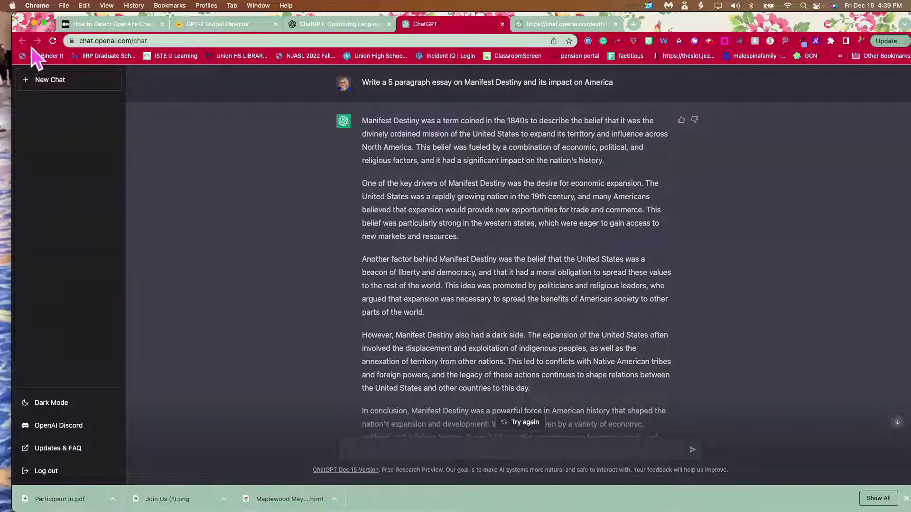
Bring up the Medium article 'How to Detect OpenAI's ChatGPT Output' and skim its opening
click(101, 27)
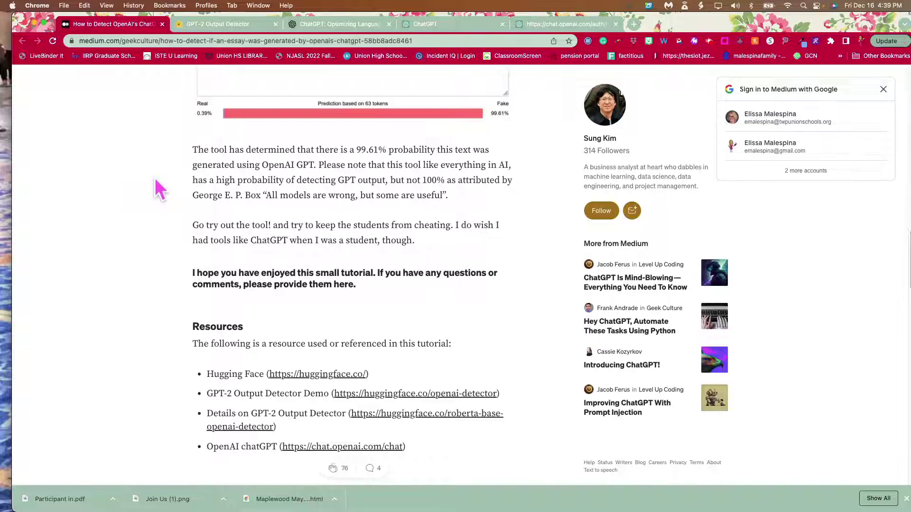
scroll(156, 184, down, 2)
scroll(155, 182, up, 10)
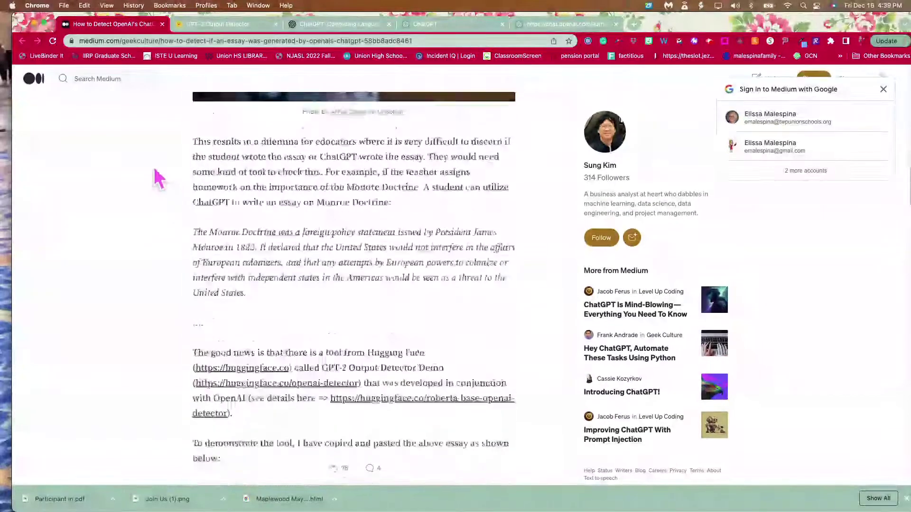
scroll(157, 178, up, 6)
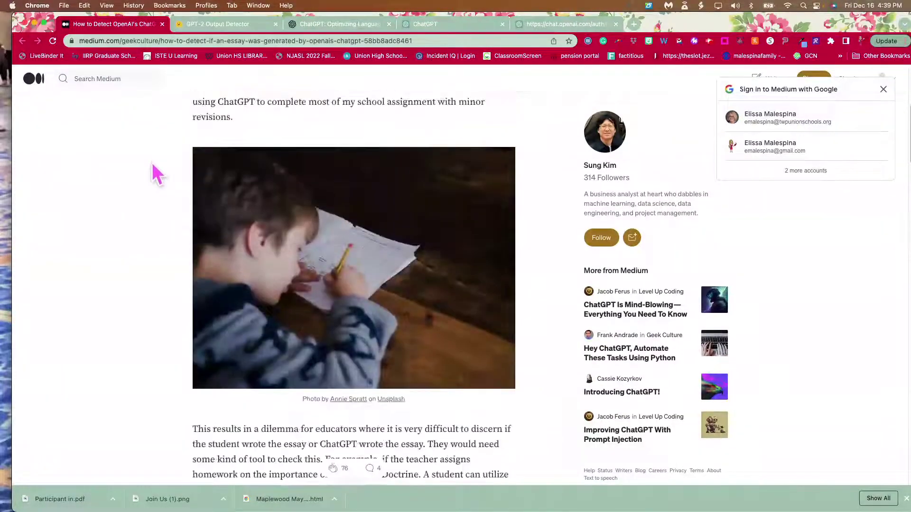
scroll(157, 176, up, 4)
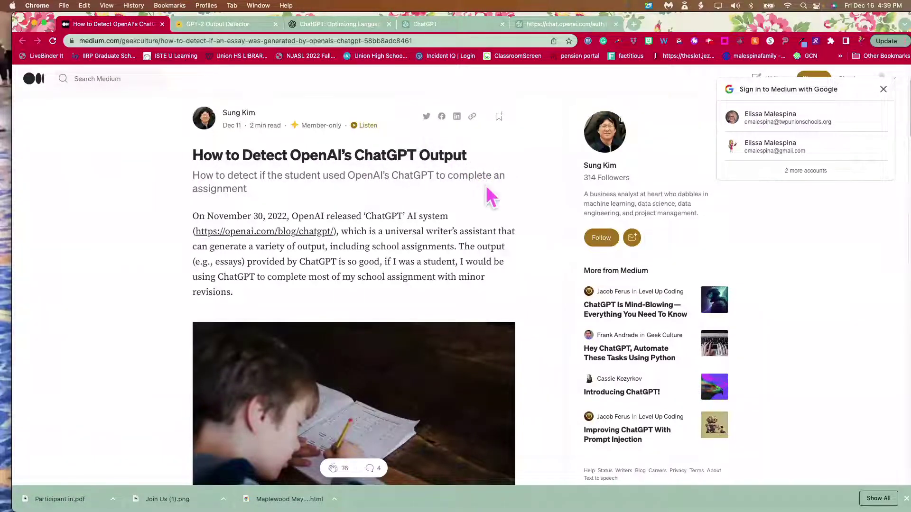
scroll(491, 196, down, 1)
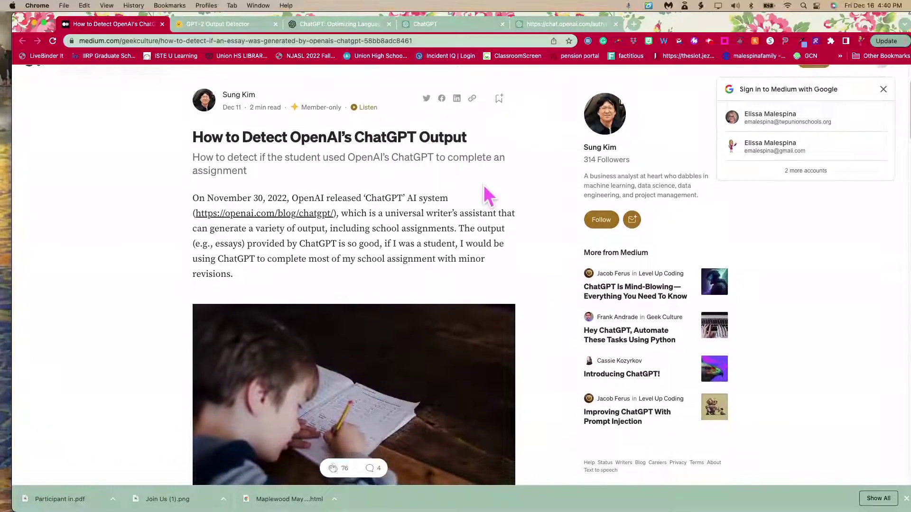
scroll(483, 185, down, 4)
scroll(483, 185, down, 4)
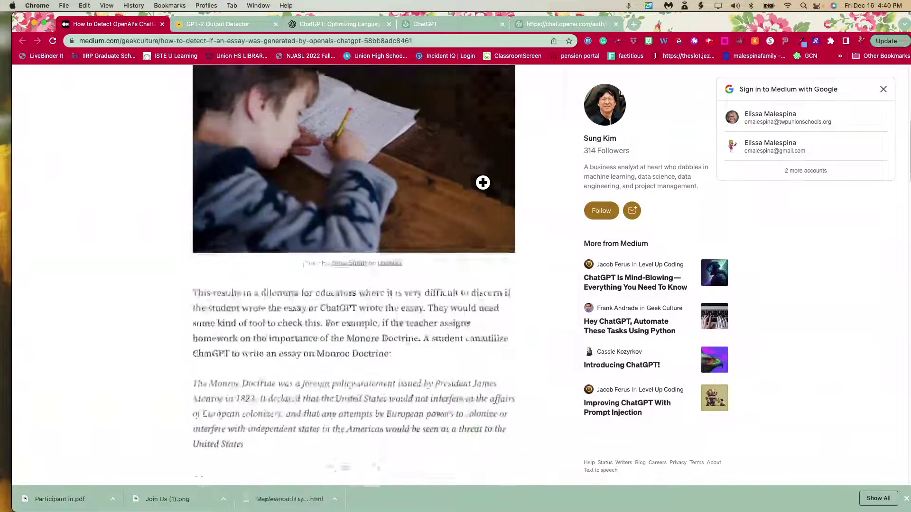
scroll(483, 182, down, 3)
scroll(482, 183, down, 2)
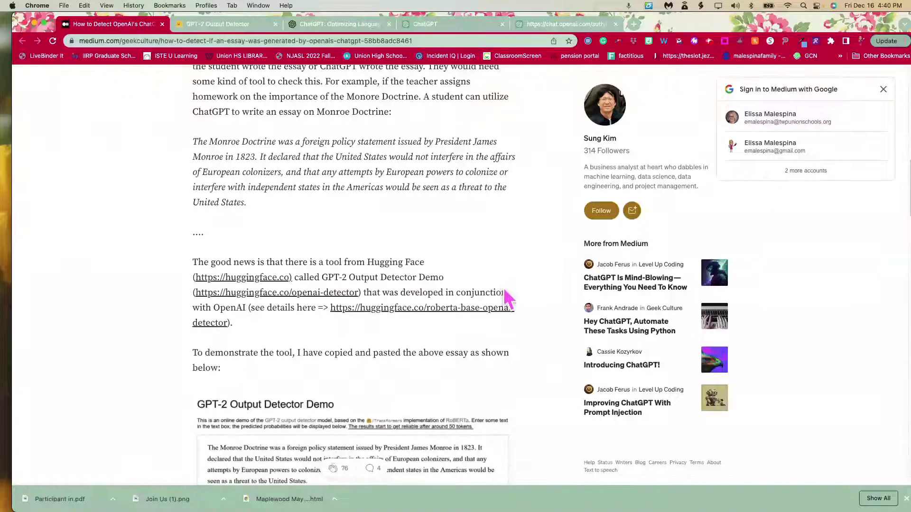
Read further down the article, then switch to the empty GPT-2 Output Detector page
scroll(315, 332, down, 1)
scroll(313, 328, down, 5)
scroll(312, 318, down, 4)
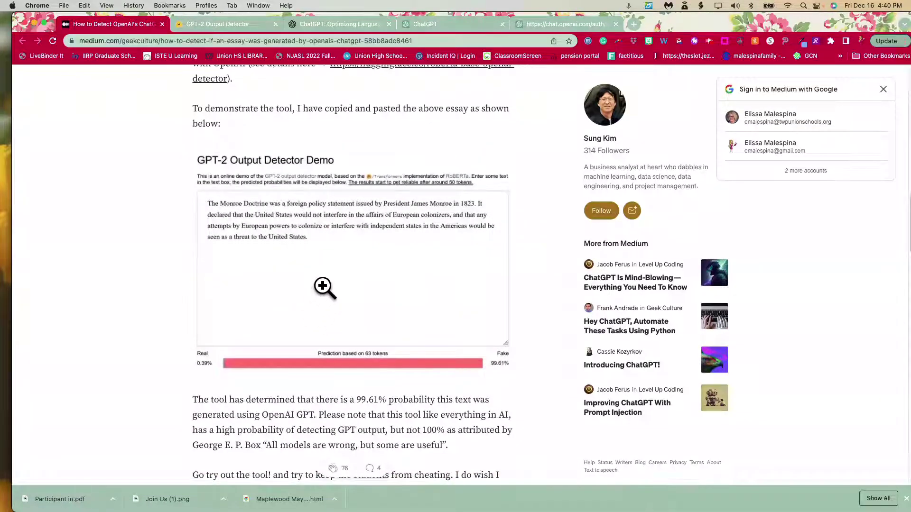
scroll(327, 301, down, 1)
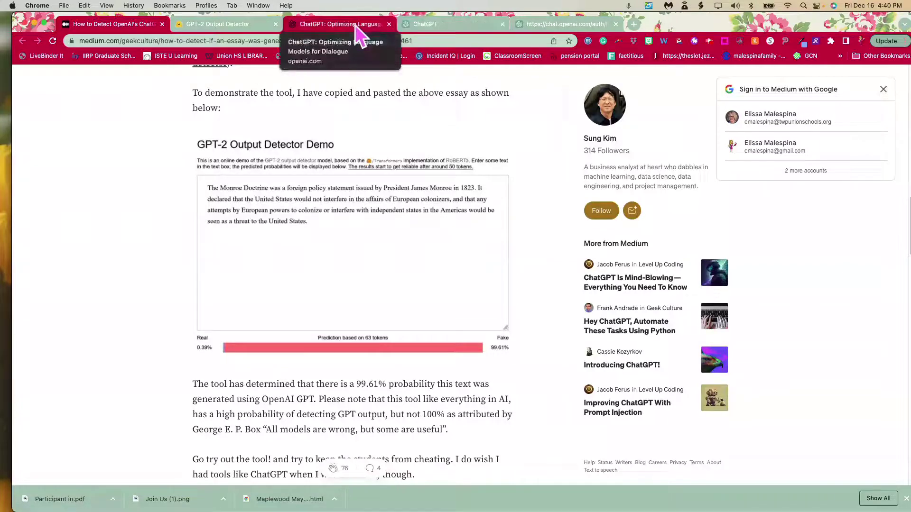
click(253, 23)
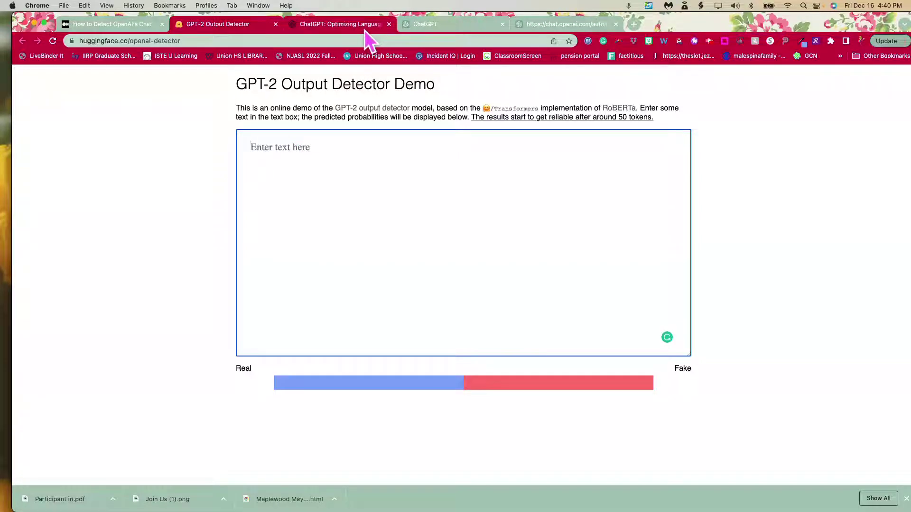
Select the entire Manifest Destiny essay reply in ChatGPT and copy it
click(442, 27)
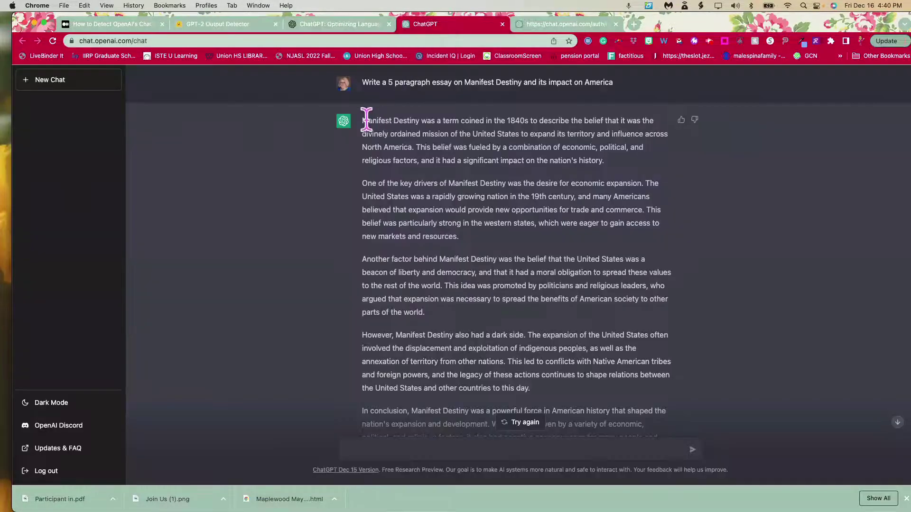
drag(362, 120, 461, 356)
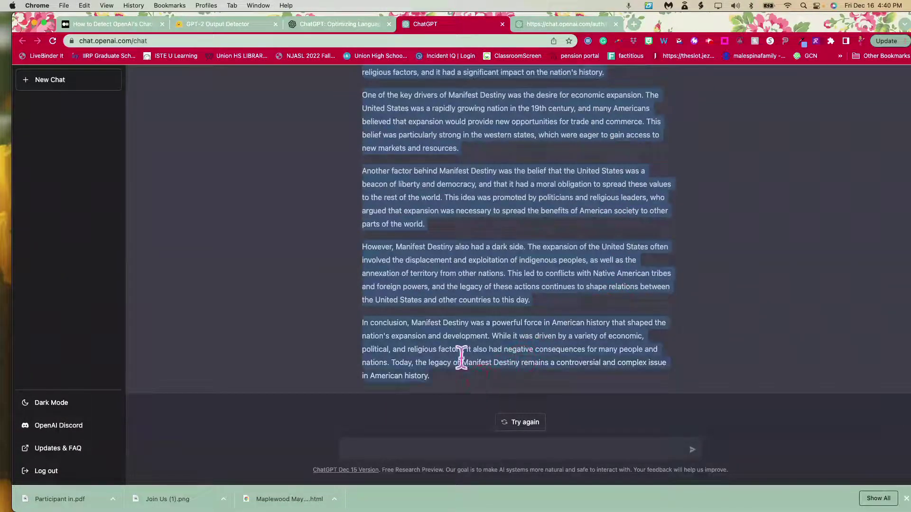
right_click(446, 323)
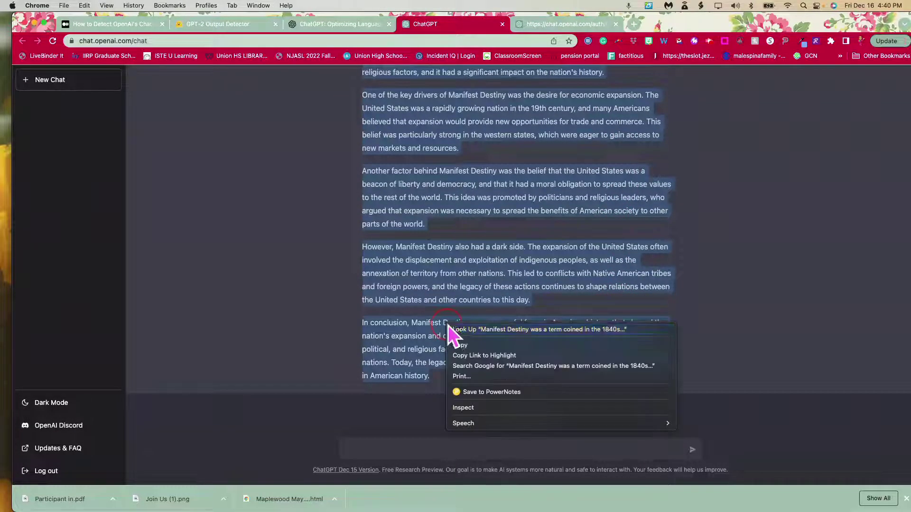
click(482, 348)
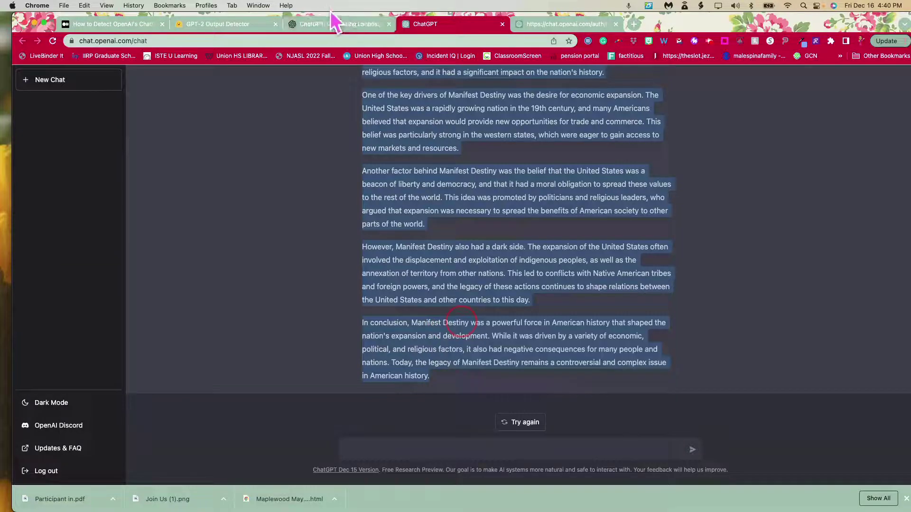
Paste the copied essay into the GPT-2 Output Detector's empty text box
click(218, 22)
right_click(285, 152)
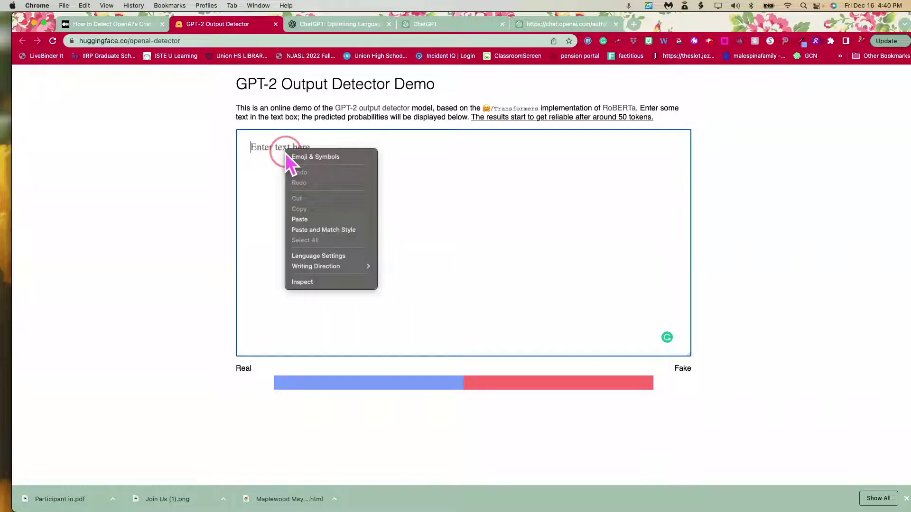
click(307, 220)
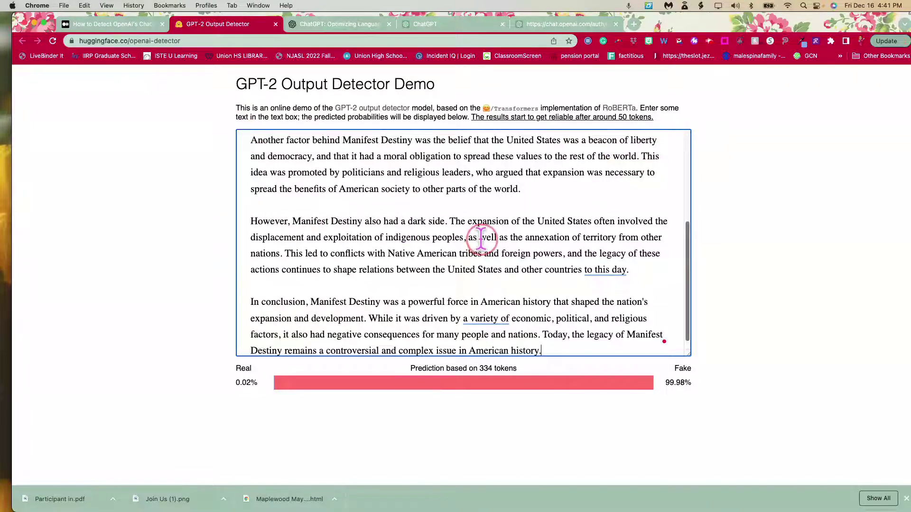
Review the detector verdict: 99.98% fake, 0.02% real over 334 tokens
scroll(480, 238, down, 1)
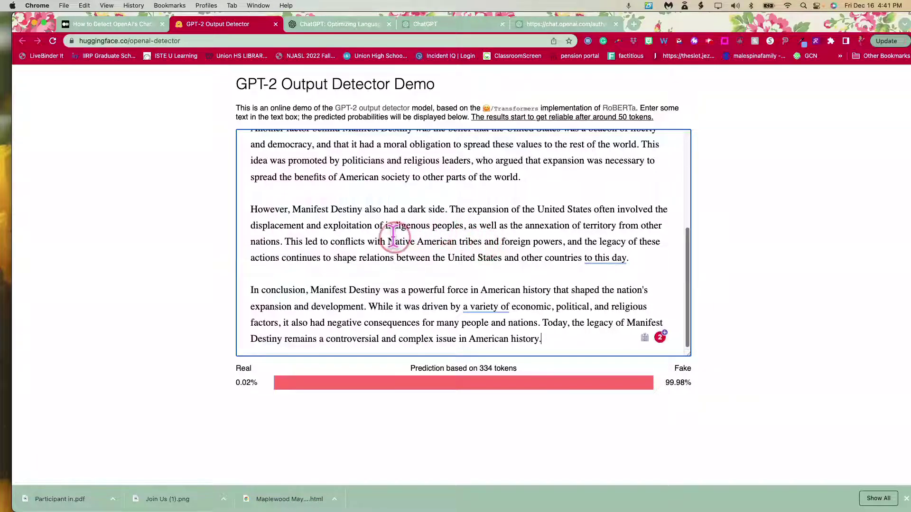
scroll(282, 223, up, 2)
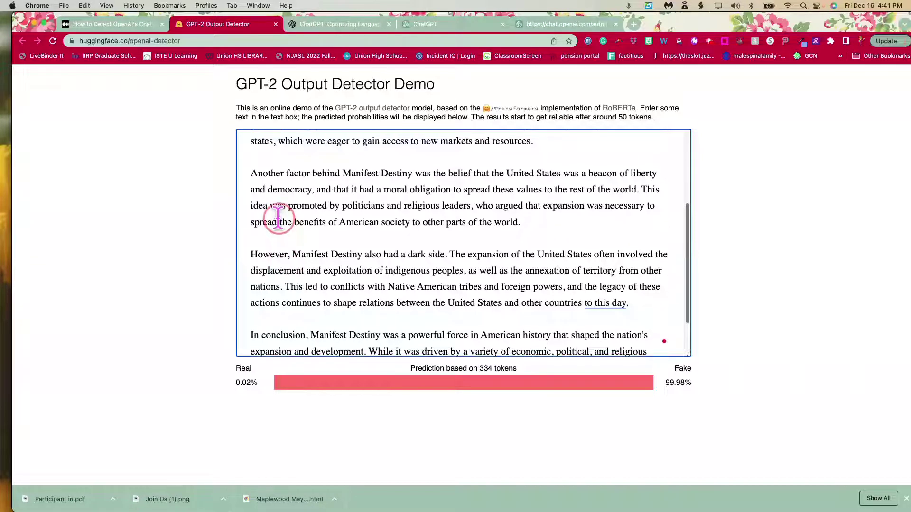
scroll(279, 218, up, 2)
scroll(278, 216, up, 3)
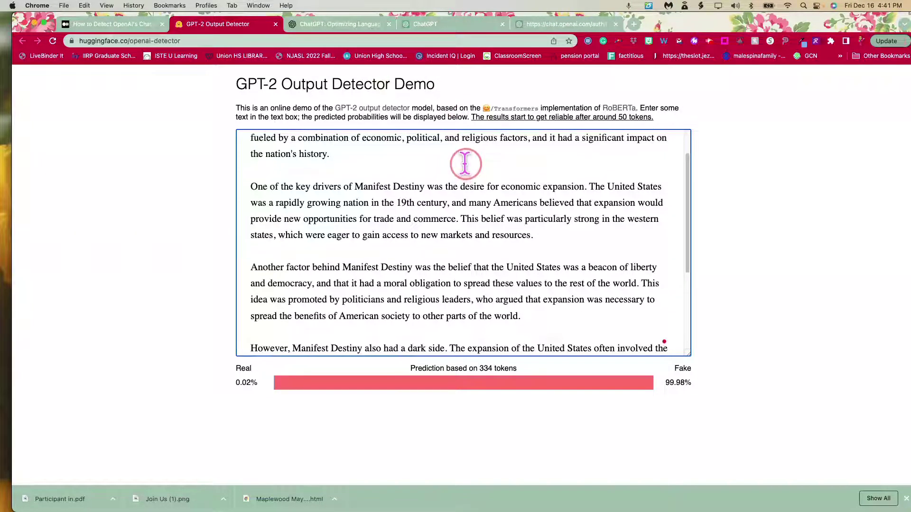
scroll(465, 163, up, 2)
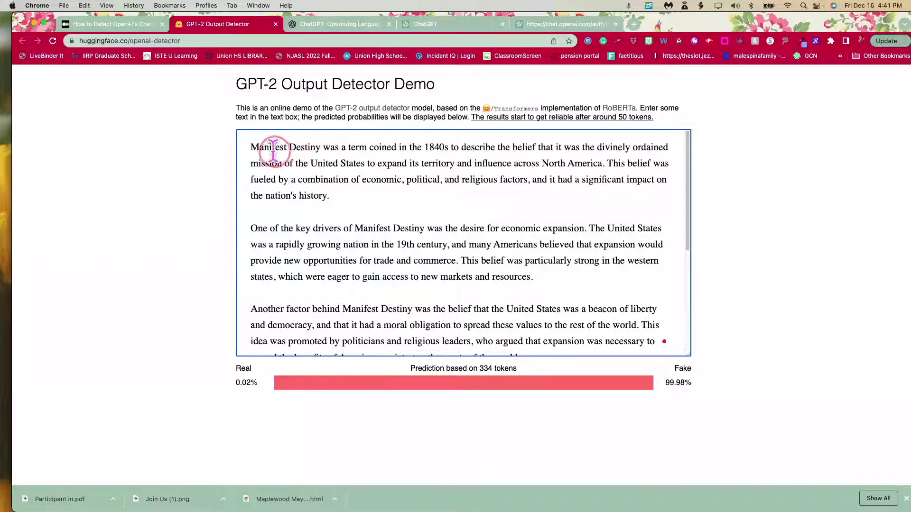